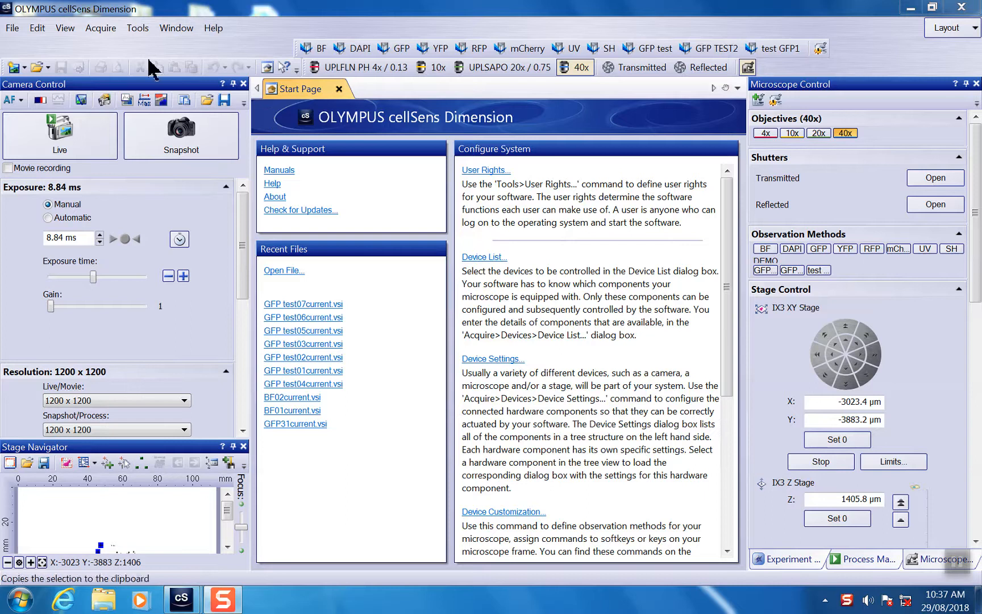
- Open the device list, set the port of Camera 1 to Side (left), and accept the configuration
left_click(492, 259)
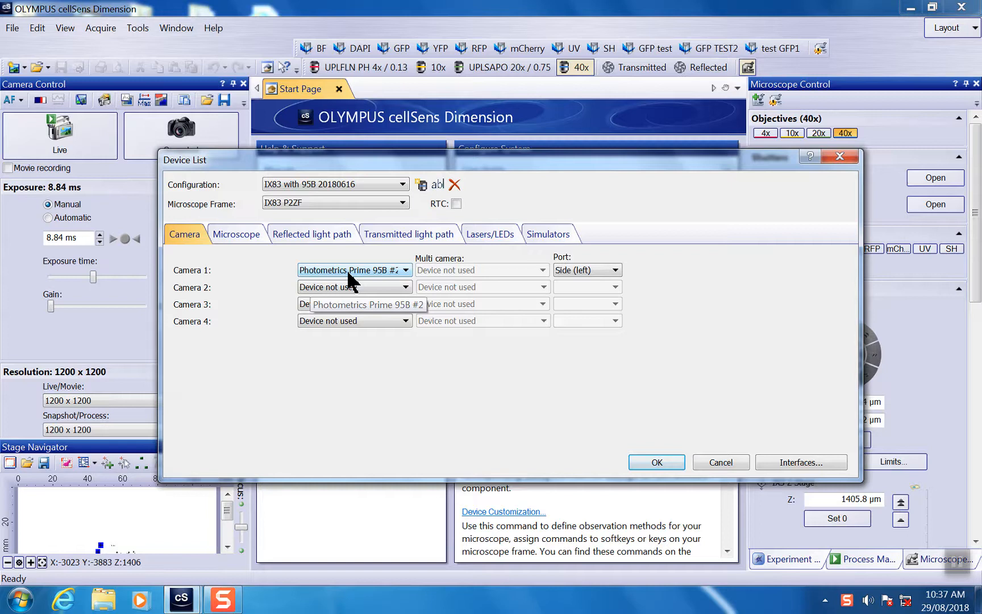
left_click(612, 272)
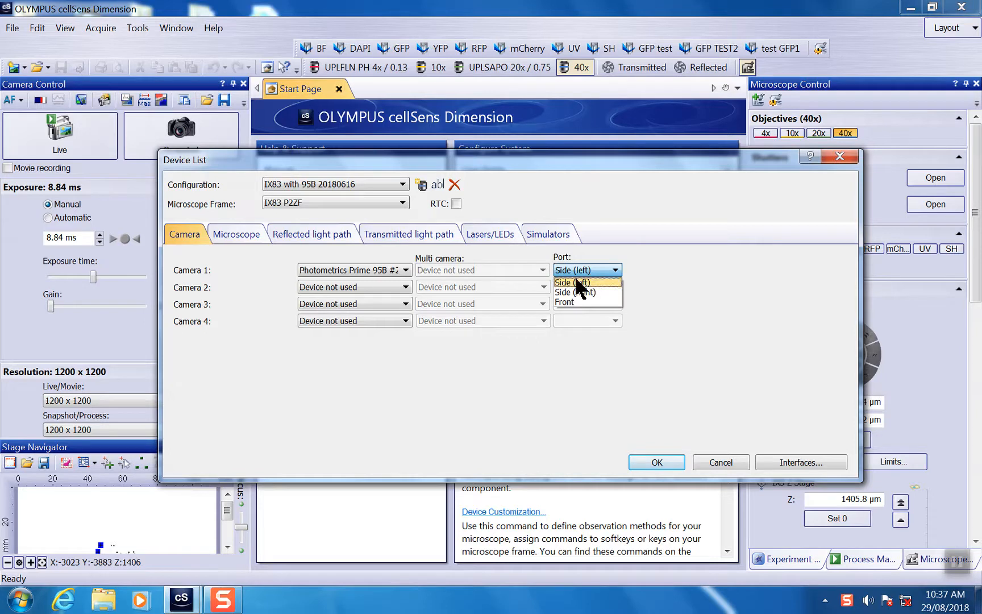
left_click(579, 279)
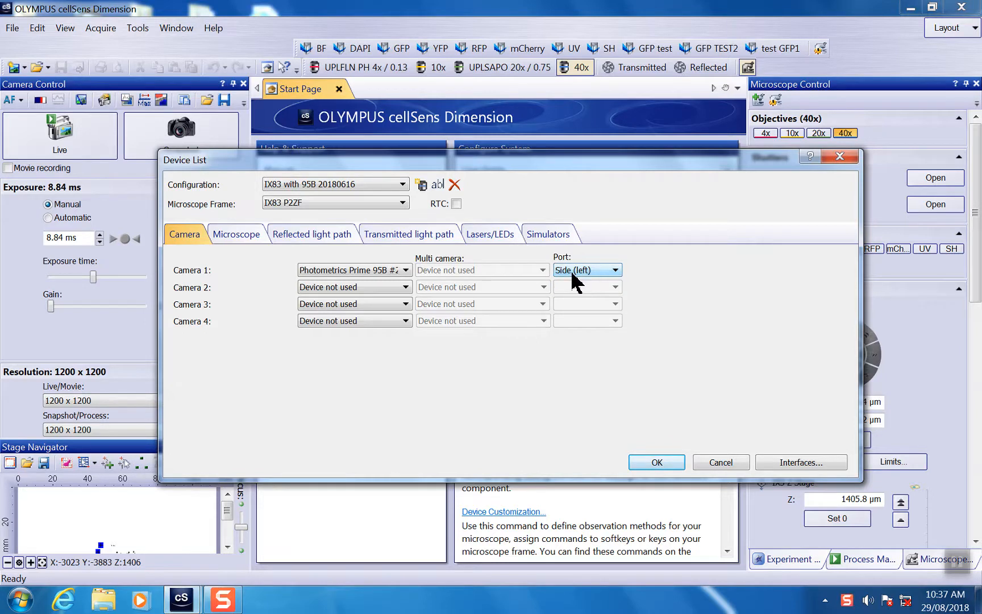
left_click(665, 463)
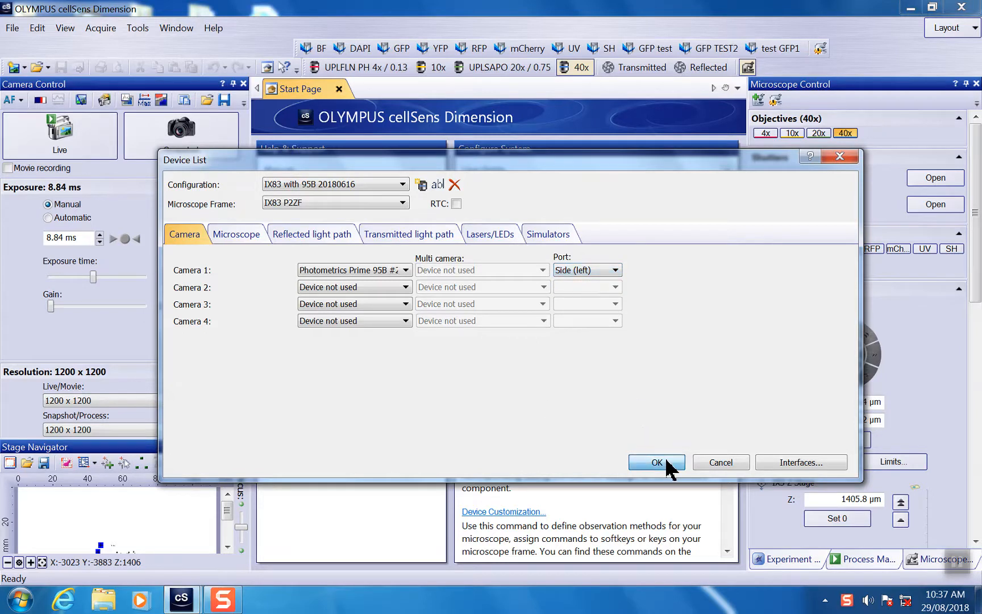
left_click(655, 486)
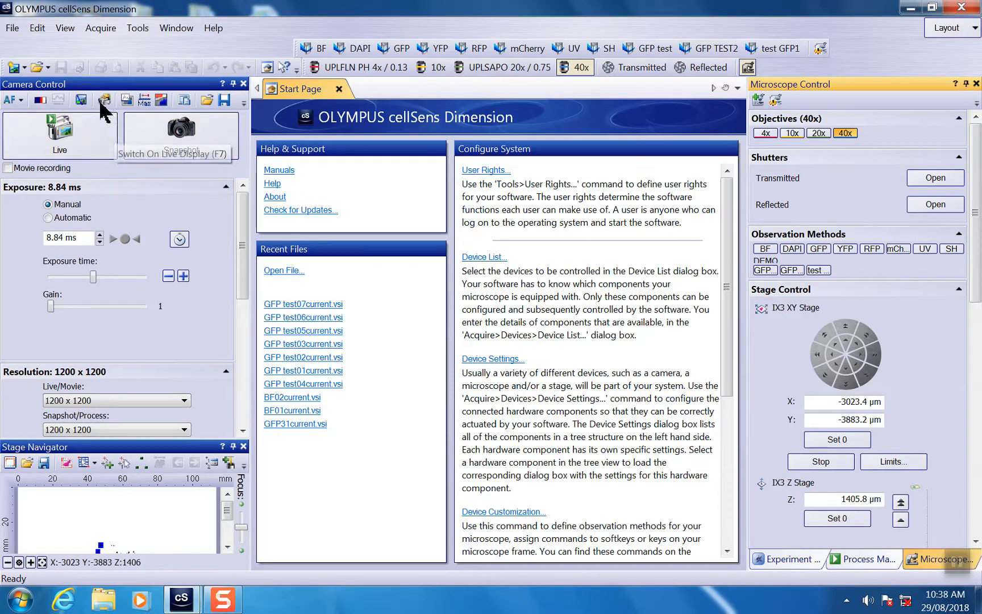
left_click(65, 30)
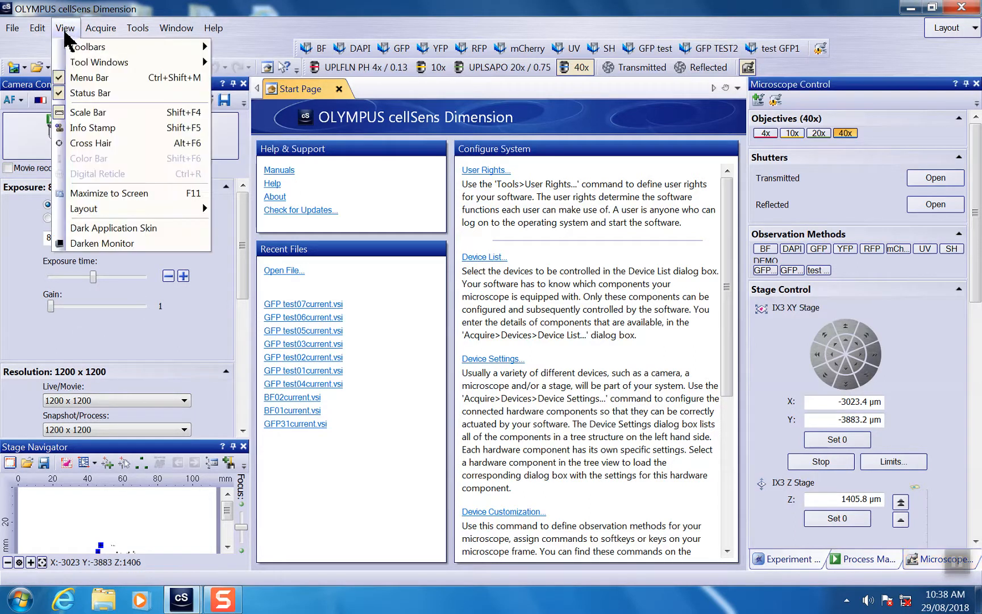
mouse_move(74, 62)
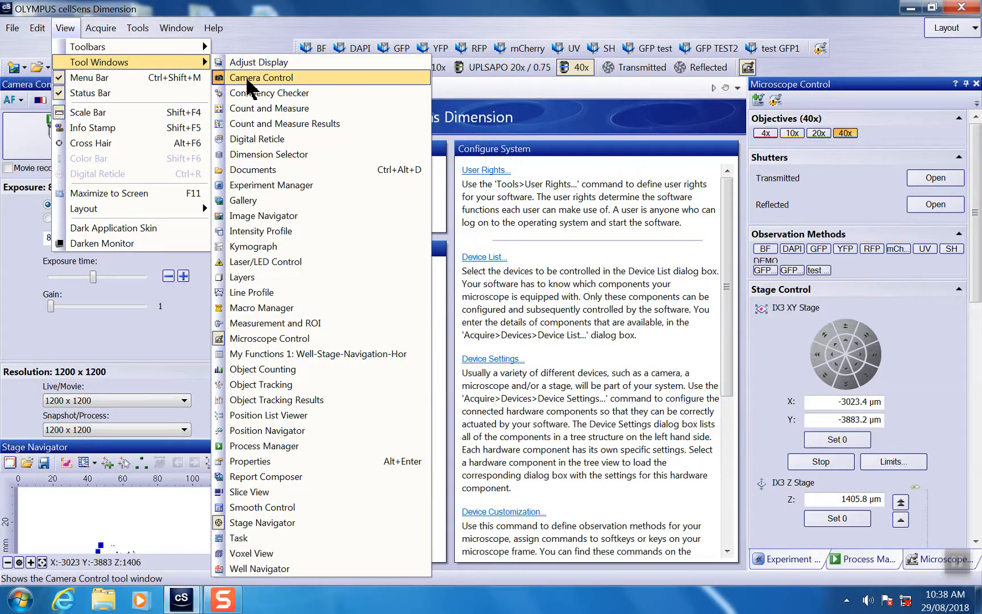
left_click(22, 223)
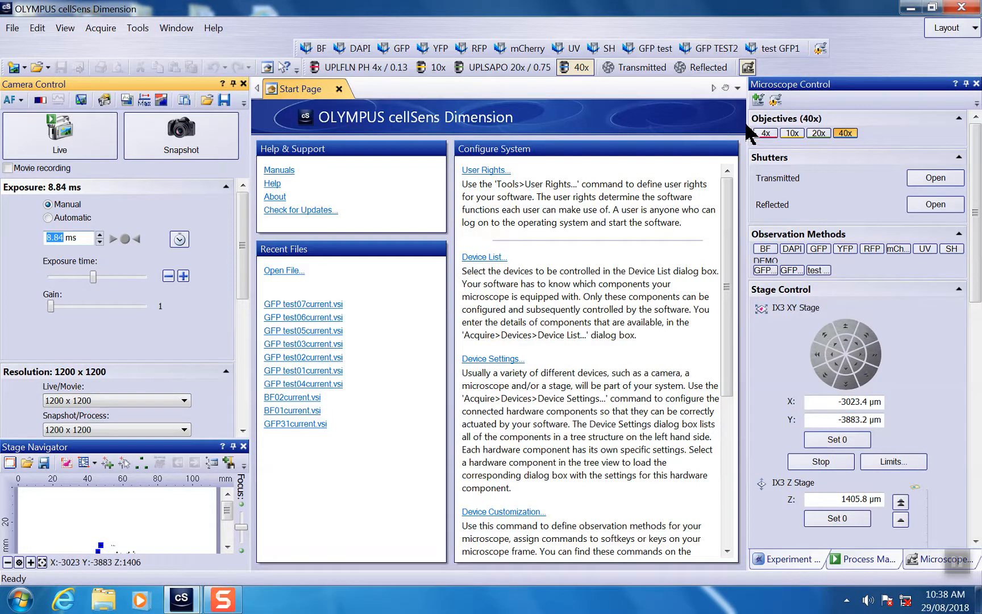
- Activate the test GFP1 observation method and start the live camera image
left_click(779, 49)
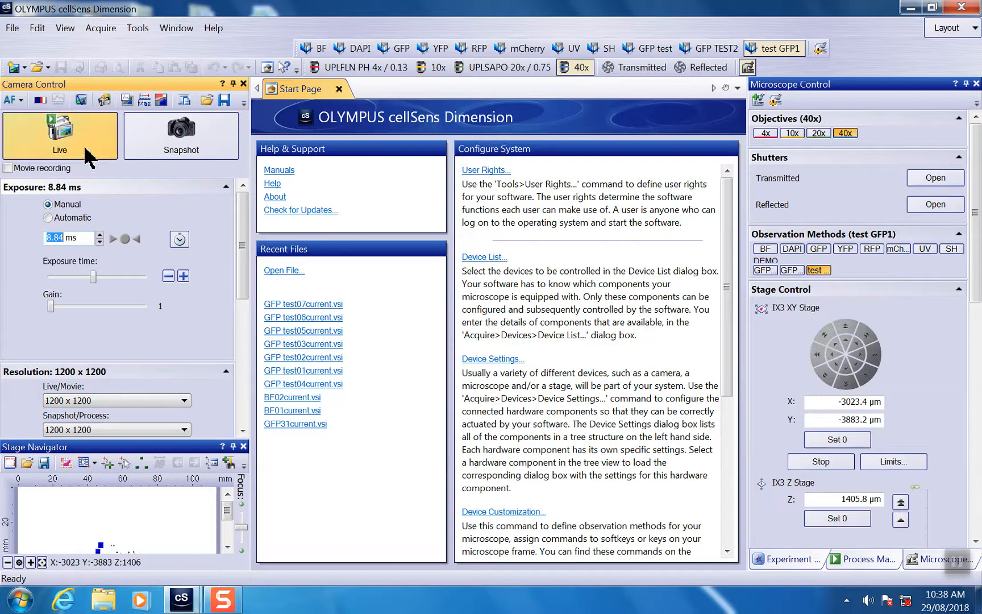
left_click(65, 146)
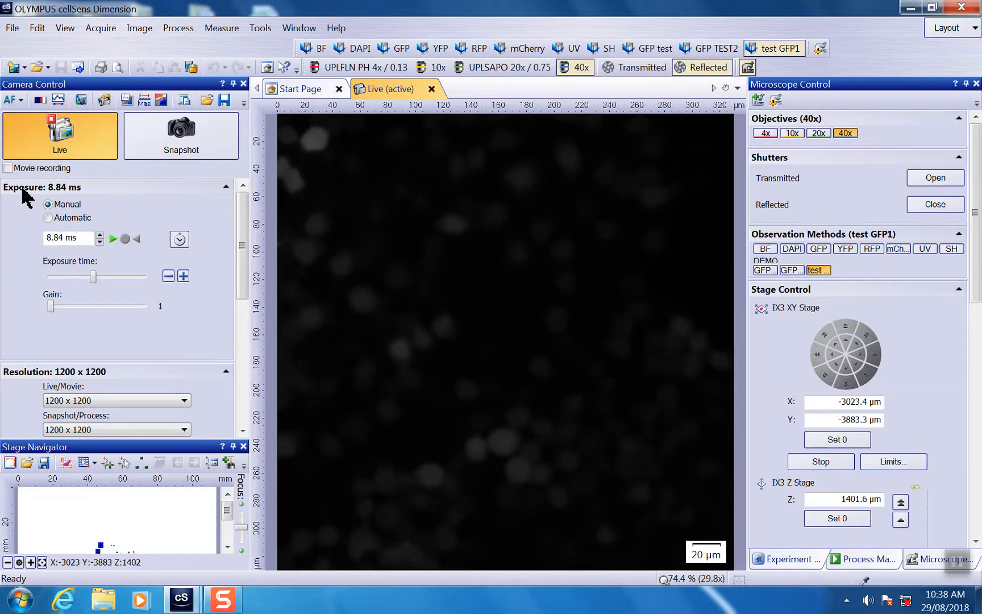
- Switch the camera exposure to automatic and measure it over the Spot 30 % region
left_click(48, 218)
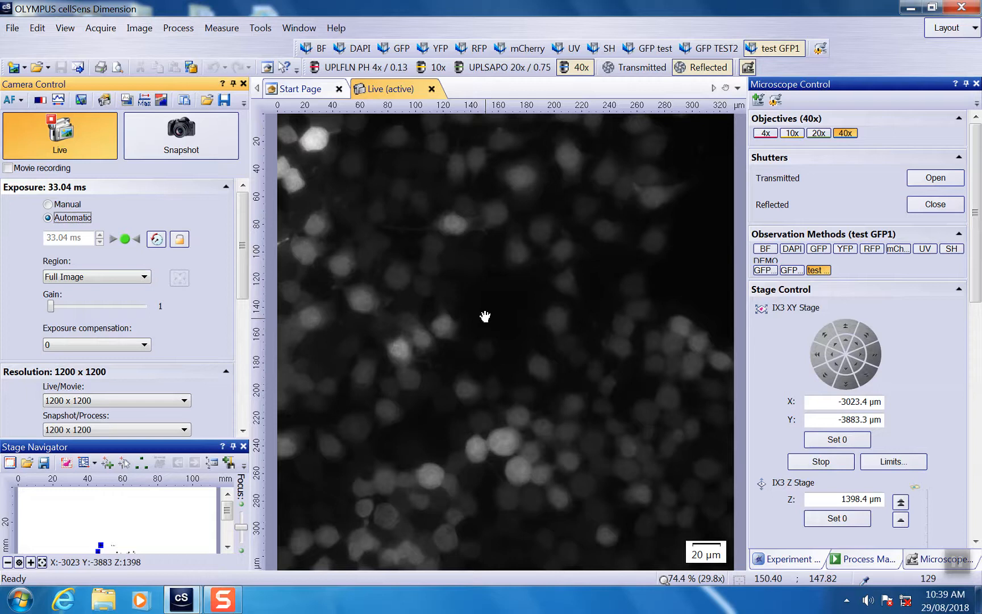
left_click(137, 278)
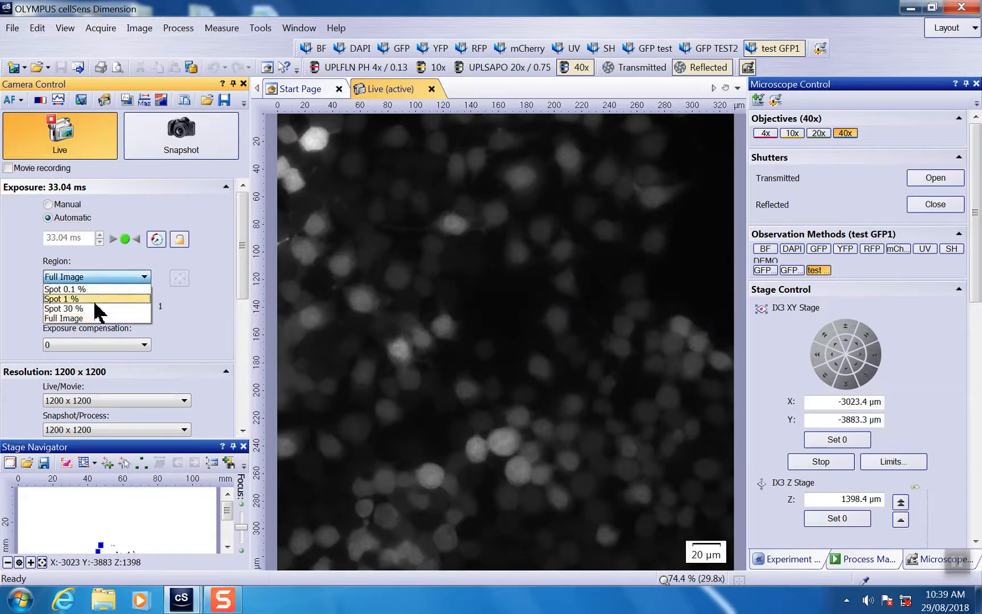
left_click(51, 314)
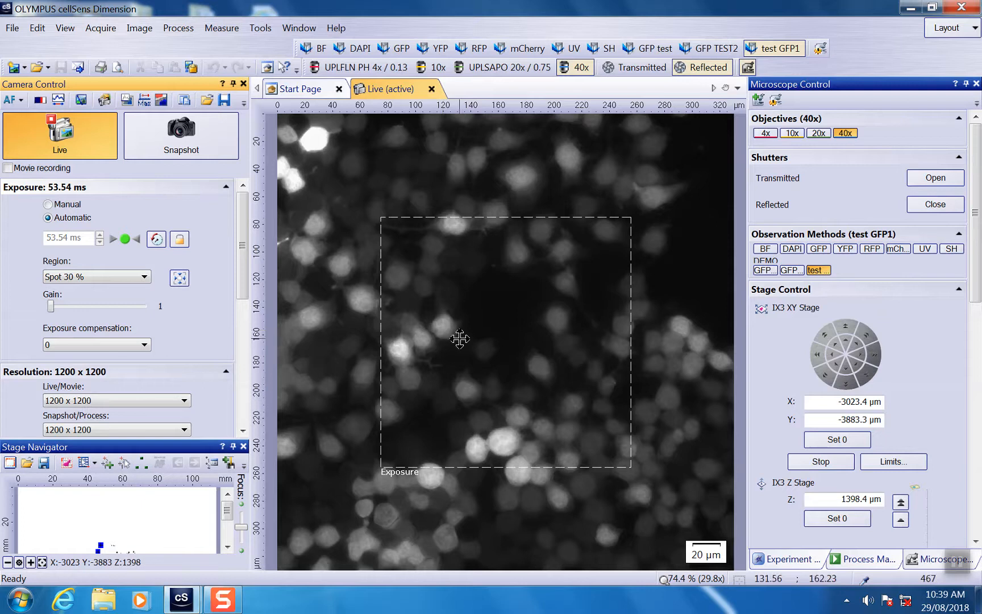
- Set the exposure region to Spot 1 % and move its frame onto the bright cells just left of the image centre
left_click(145, 277)
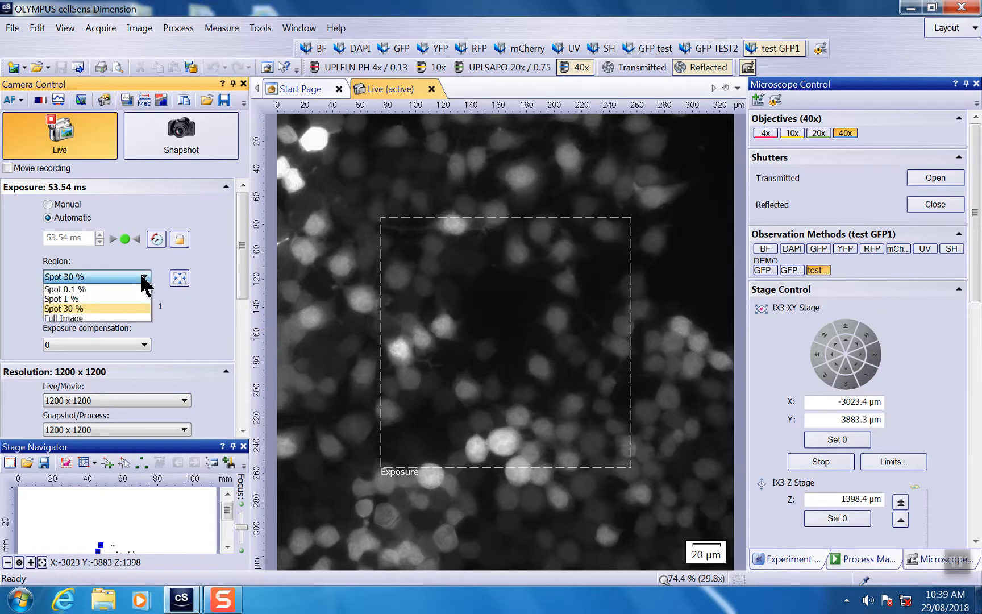
left_click(111, 299)
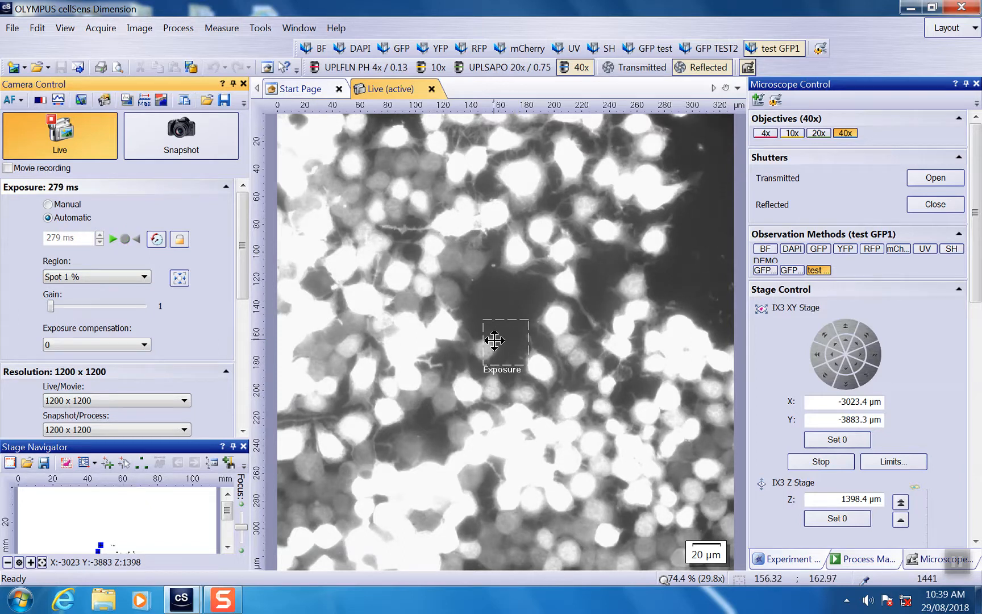
left_click_drag(506, 349, 416, 349)
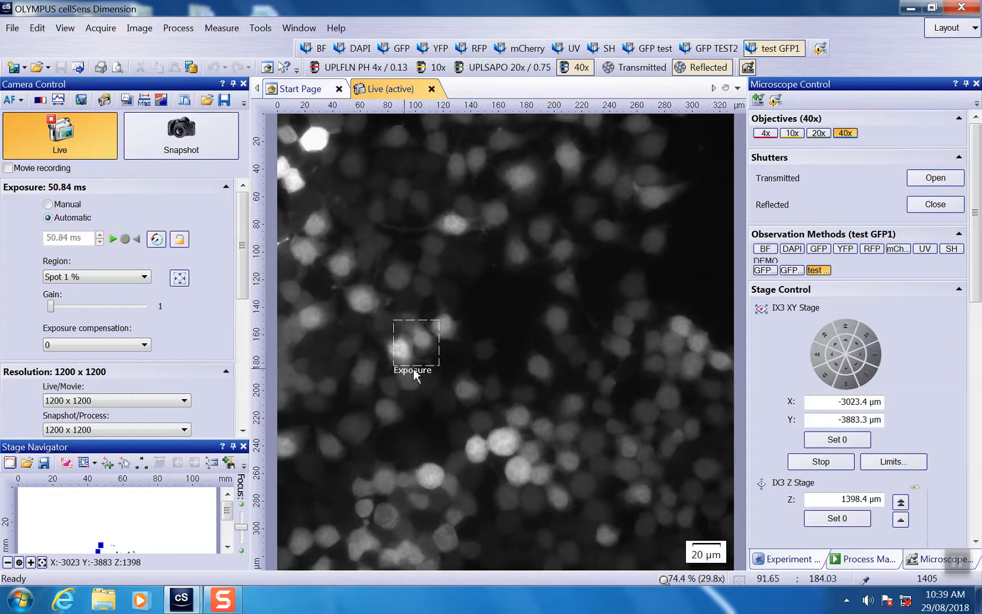
- Set the automatic exposure region to Full Image, and lock and release the automatic exposure
left_click(146, 278)
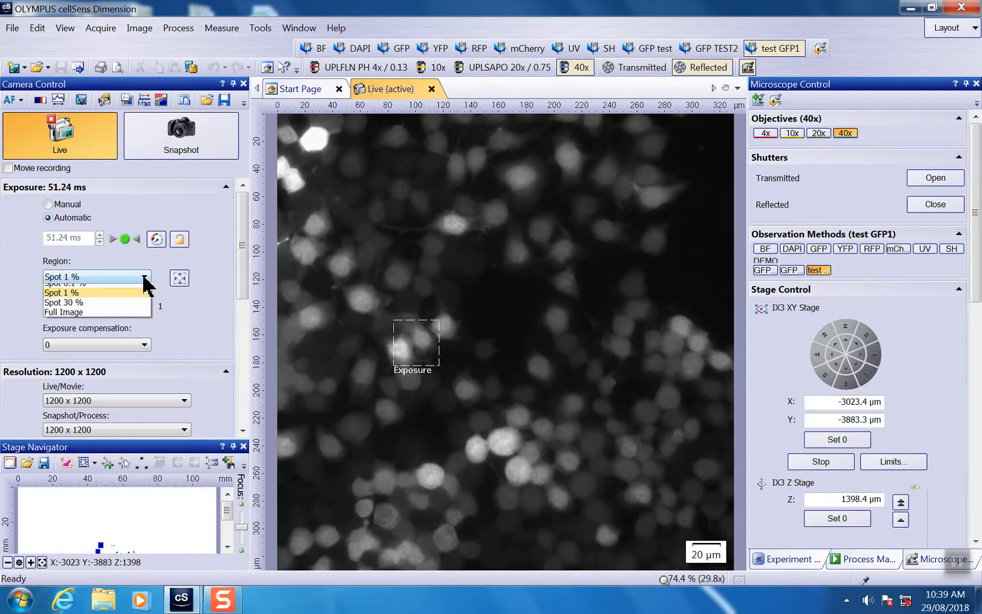
left_click(125, 319)
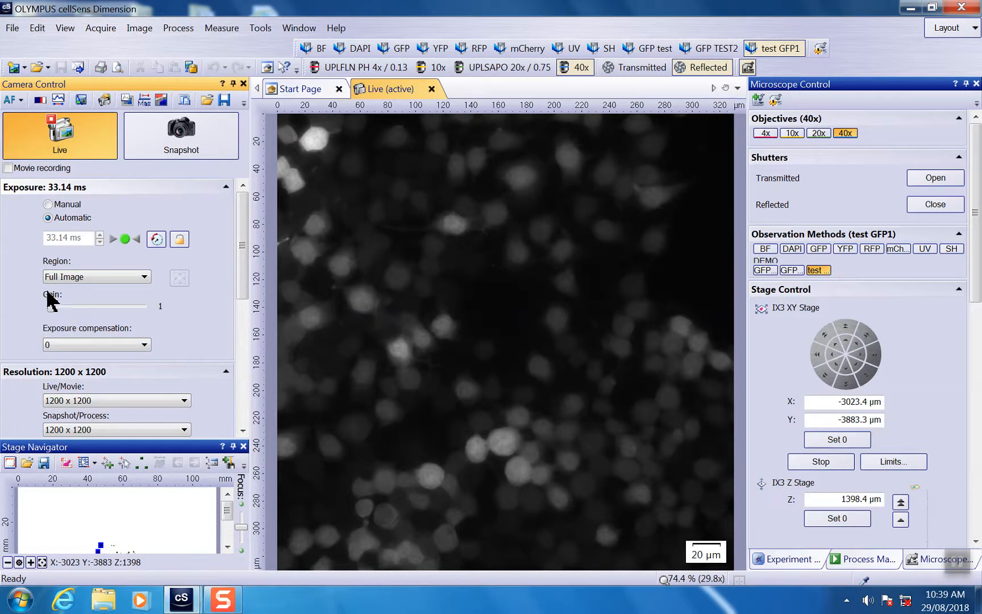
left_click(179, 239)
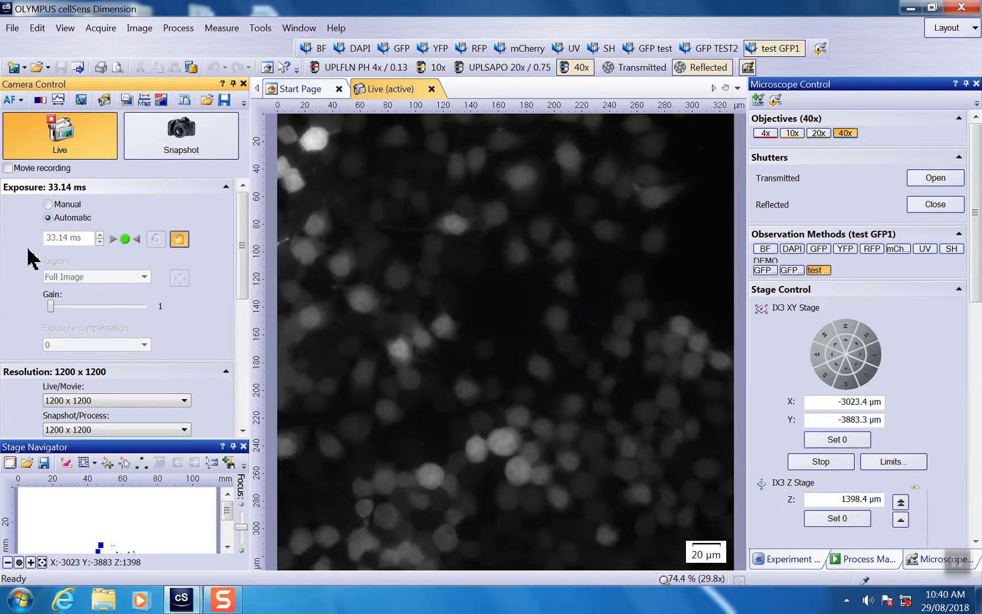
left_click(180, 241)
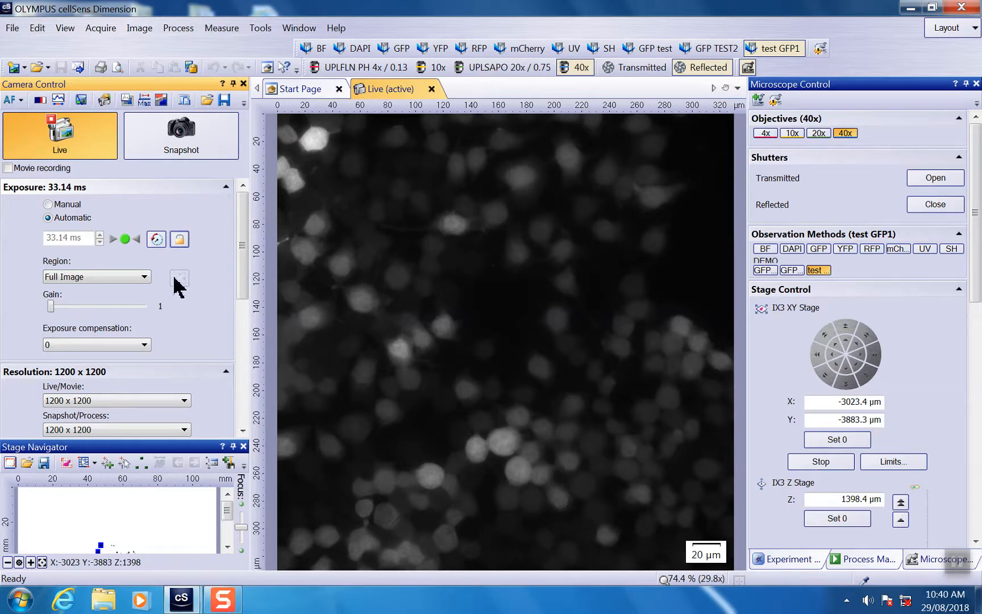
- Switch the exposure to manual and check the available Live/Movie resolution options
left_click(48, 205)
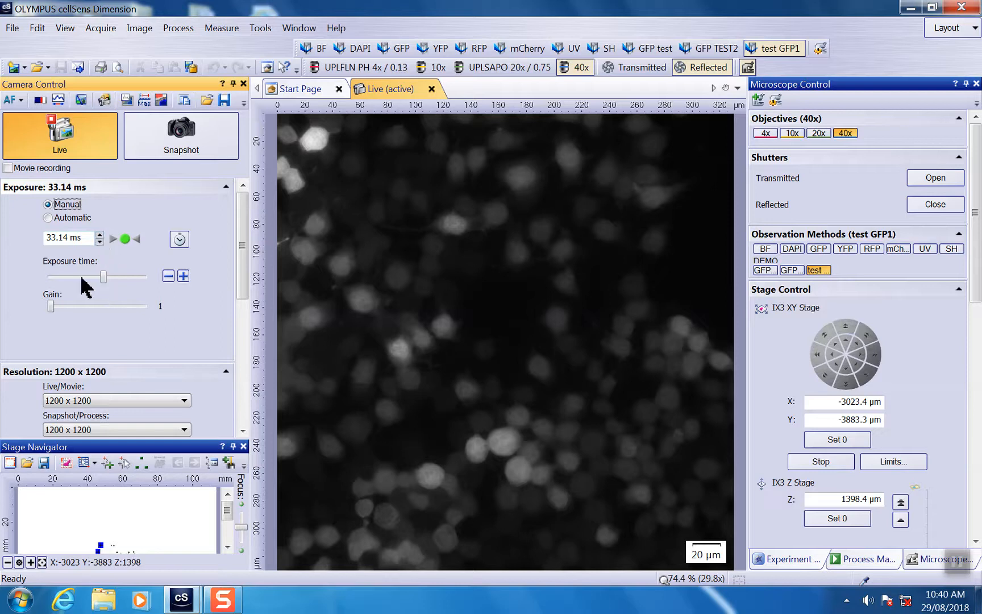
left_click_drag(245, 274, 243, 302)
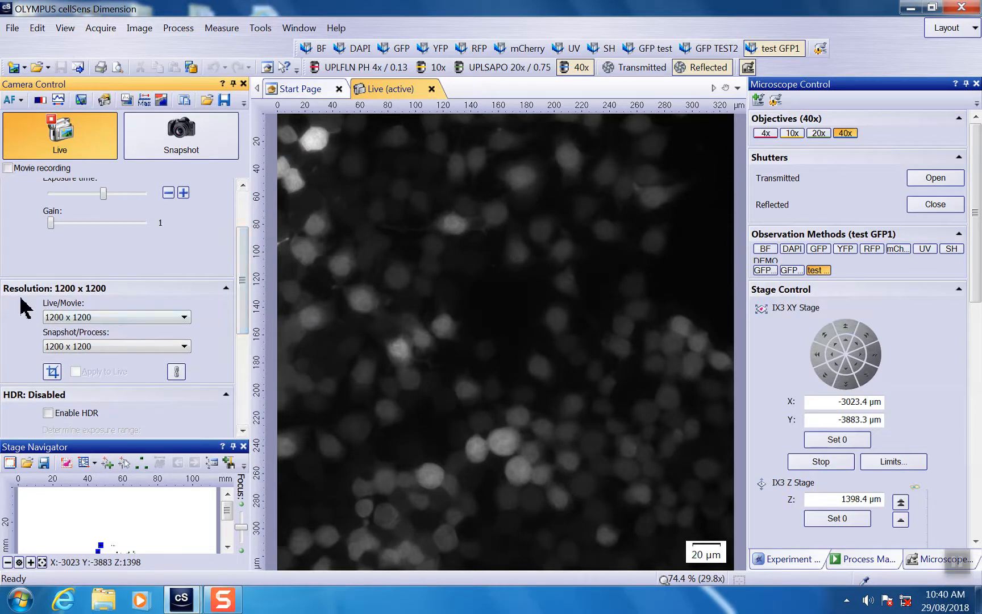
left_click(159, 316)
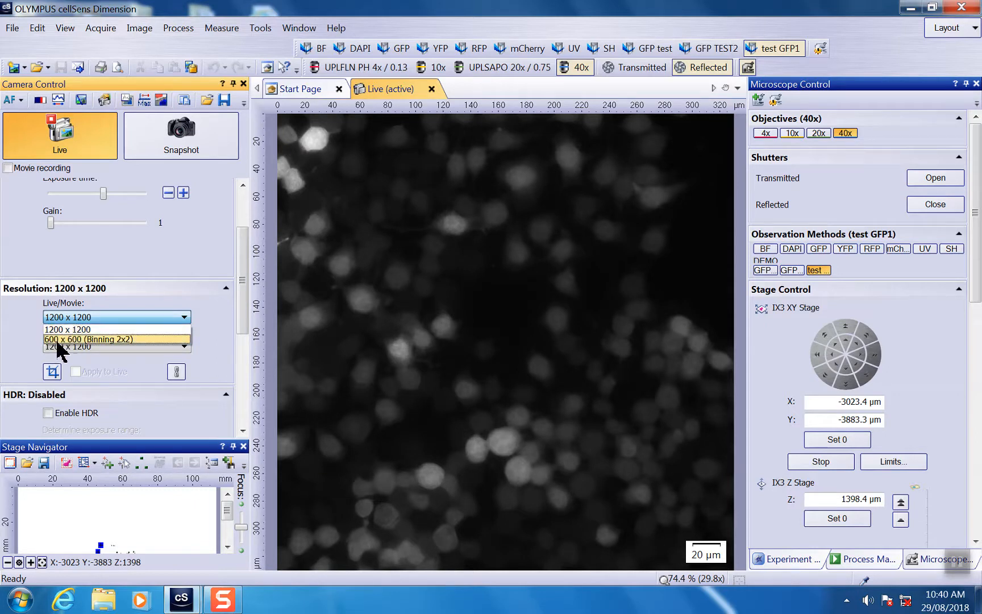
left_click(136, 316)
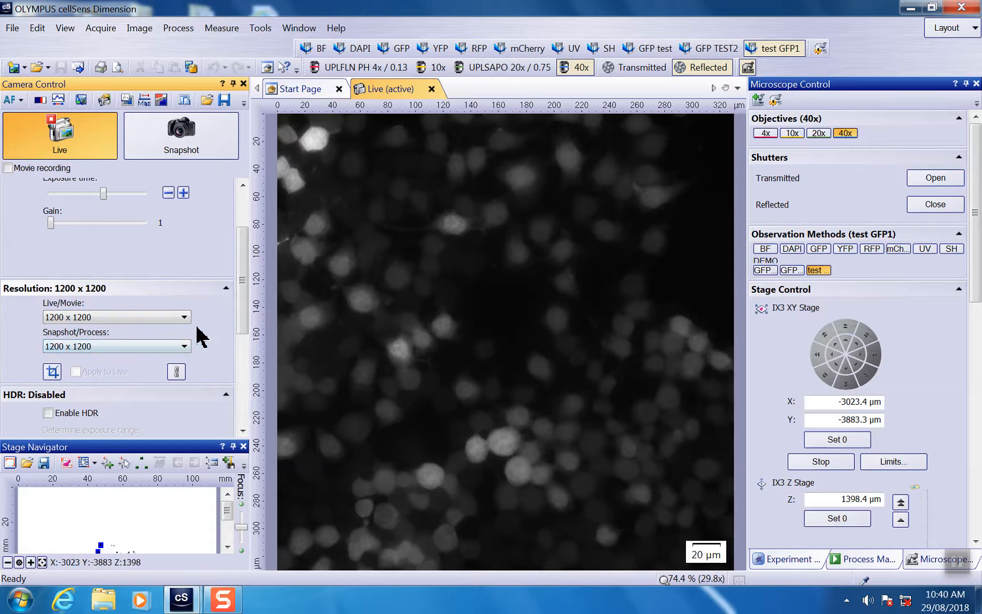
- Enable the camera subarray and size its frame to about 148 × 133 µm around the middle of the image
scroll(241, 332, "down", 3)
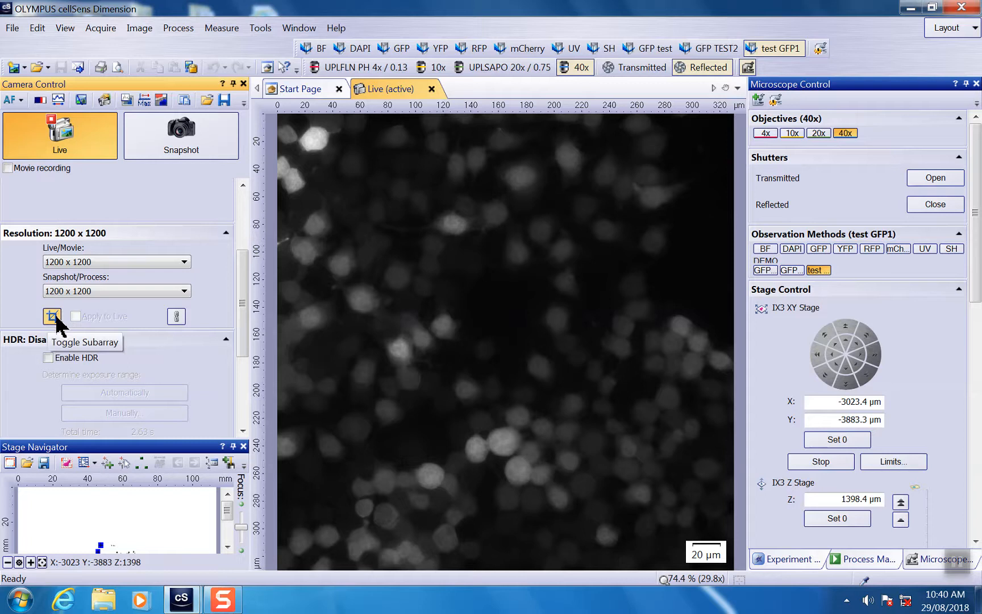
left_click(53, 317)
left_click_drag(531, 347, 449, 268)
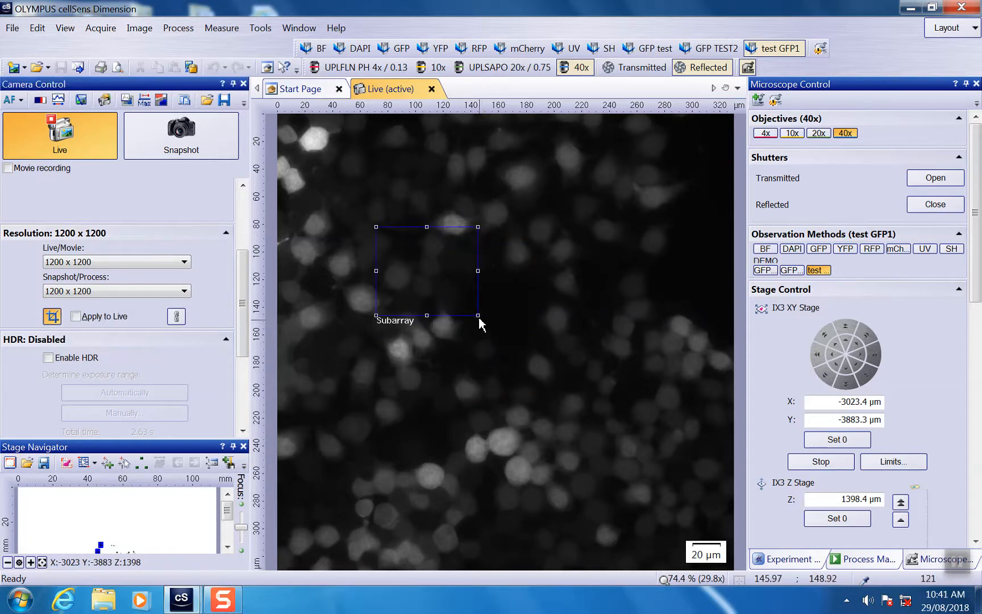
left_click_drag(478, 315, 577, 406)
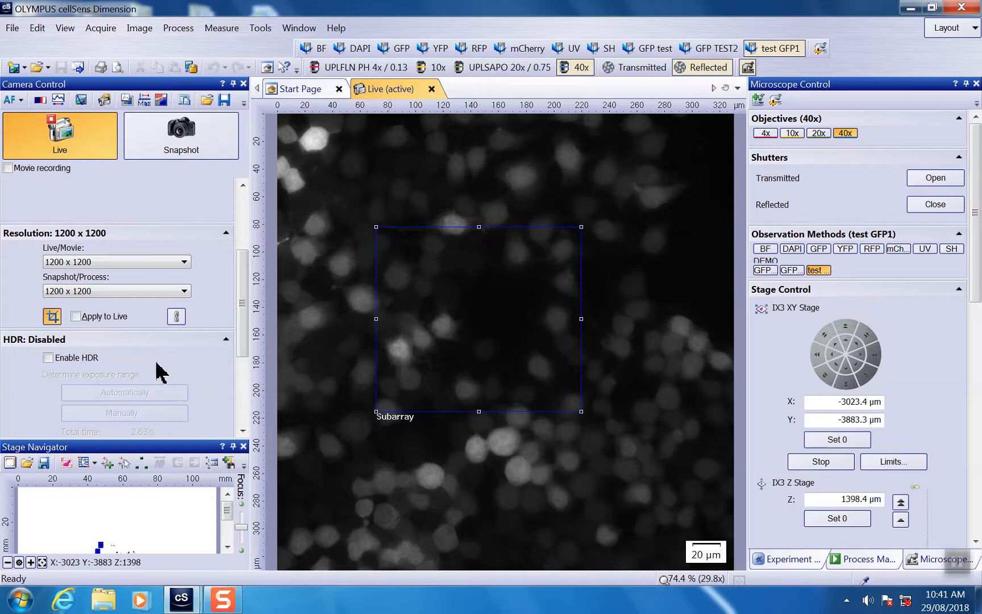
- Apply the subarray to the live image and inspect the cropped view
left_click(78, 317)
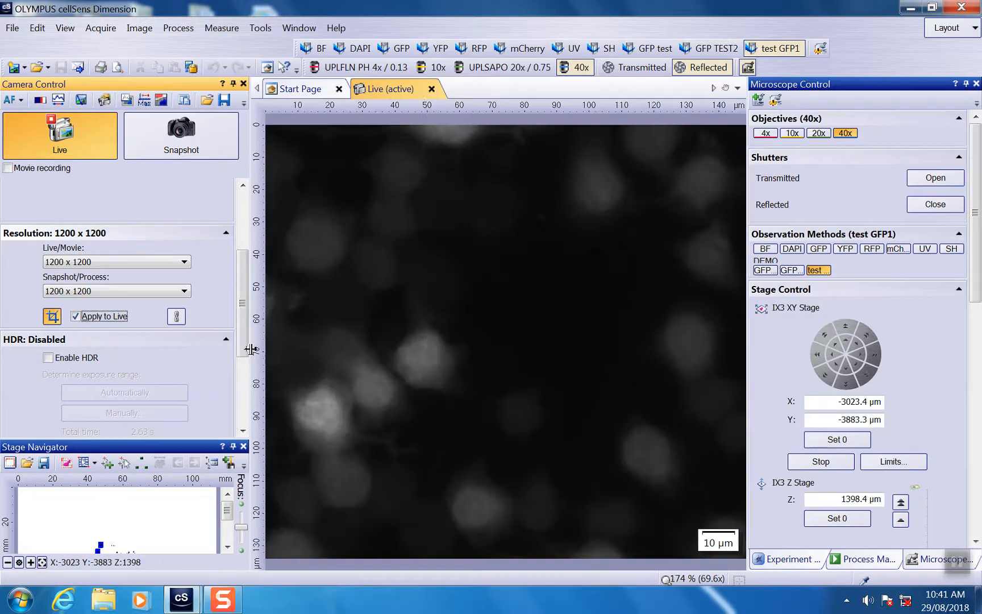
scroll(448, 361, "down", 3)
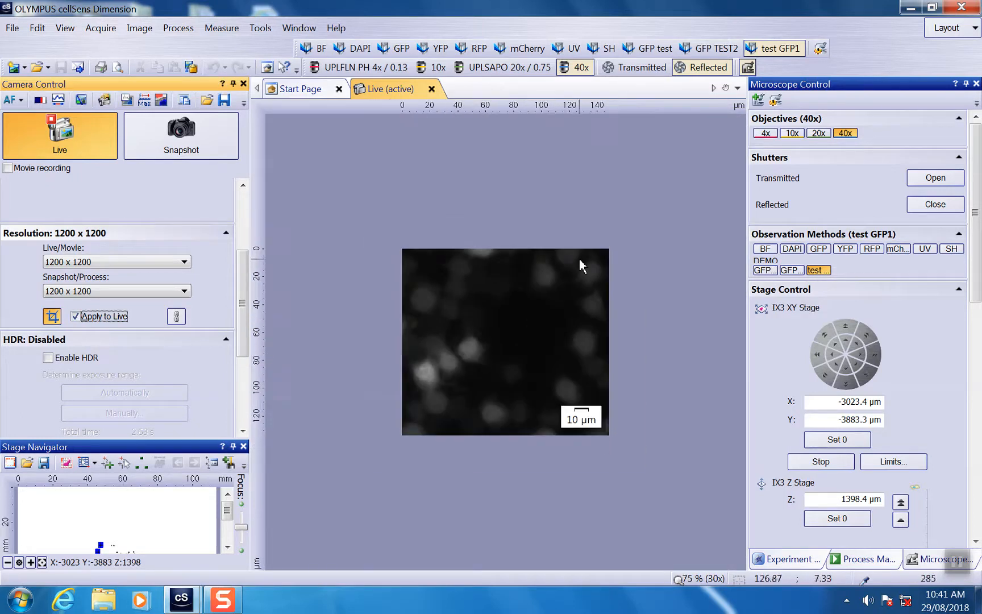
scroll(523, 375, "up", 3)
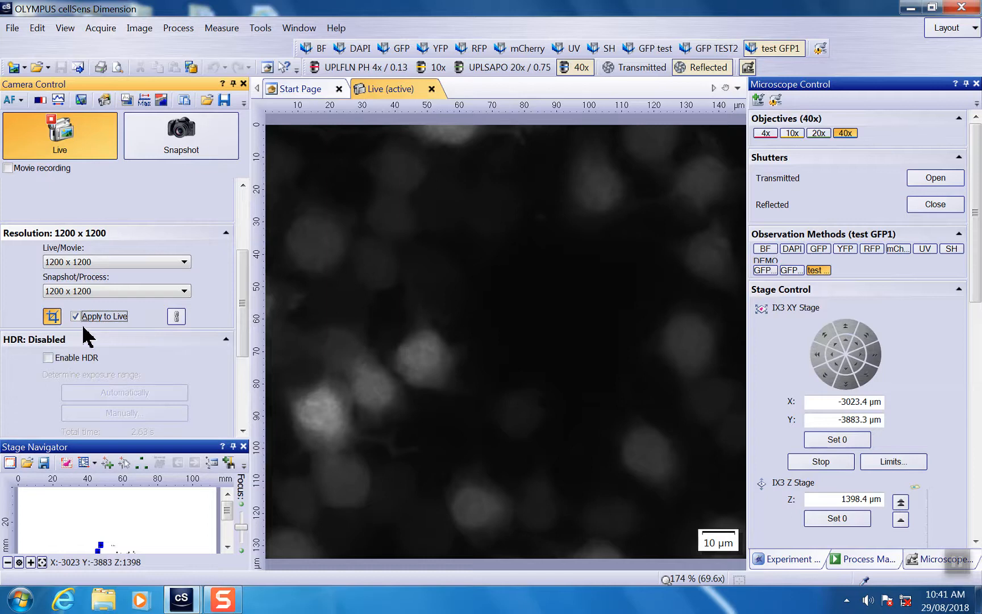
- Remove the subarray from the live image and turn the subarray off
left_click(78, 318)
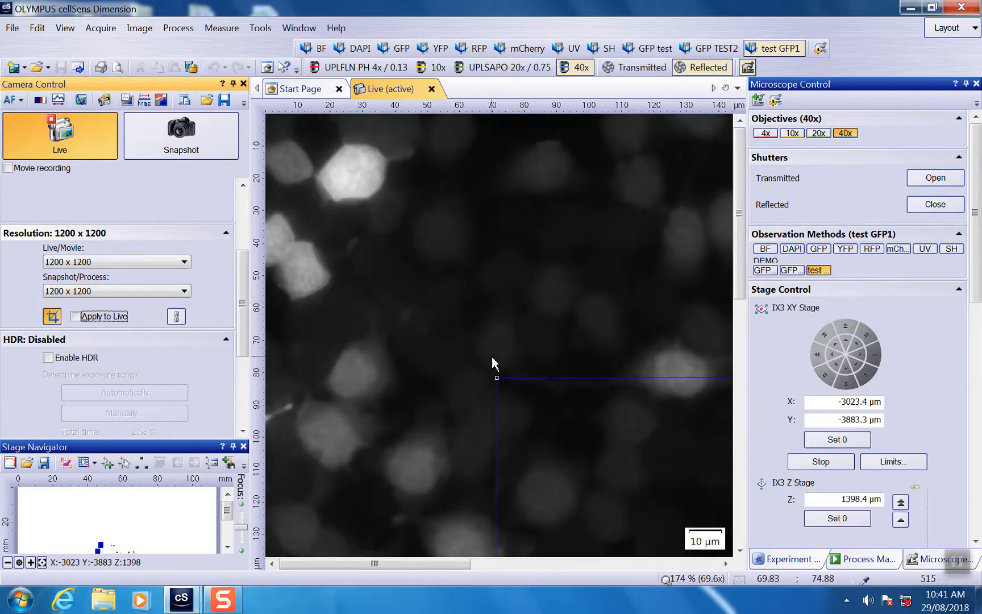
scroll(496, 363, "down", 3)
scroll(415, 290, "down", 1)
scroll(540, 323, "down", 1)
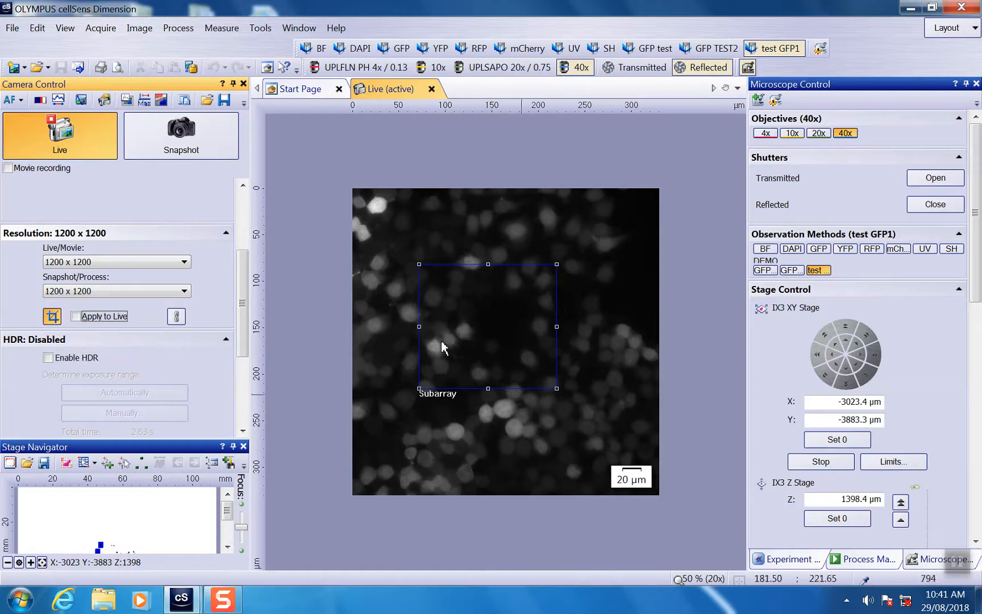
left_click(52, 318)
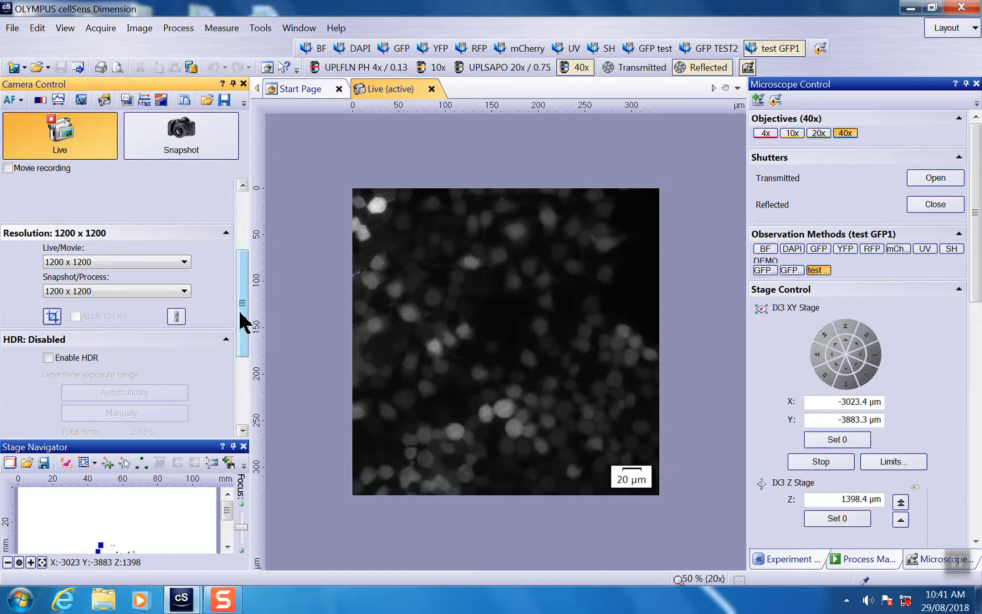
- Review the HDR, Note and Photometrics Prime 95B settings in the camera controls
left_click_drag(243, 319, 239, 401)
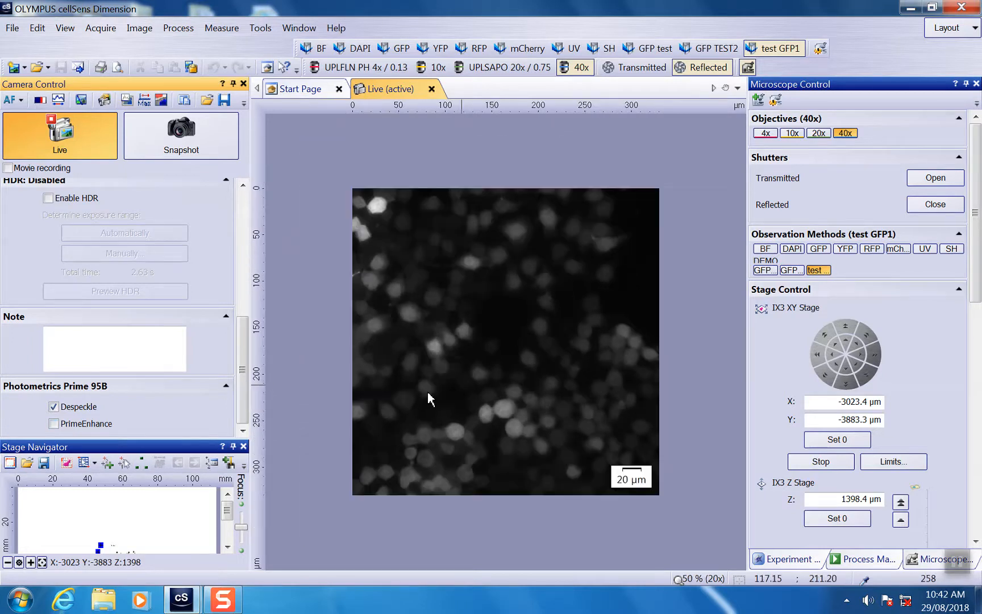
left_click_drag(243, 375, 241, 329)
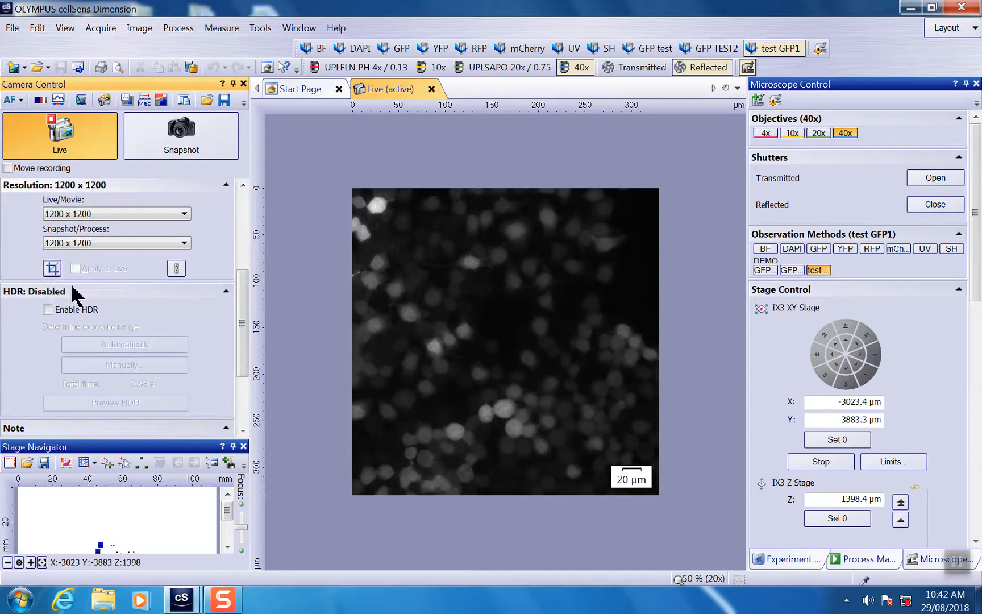
- Enable the camera subarray, size its frame to about 39 × 35 µm around the two bright cells, and apply it to the live image
left_click(52, 270)
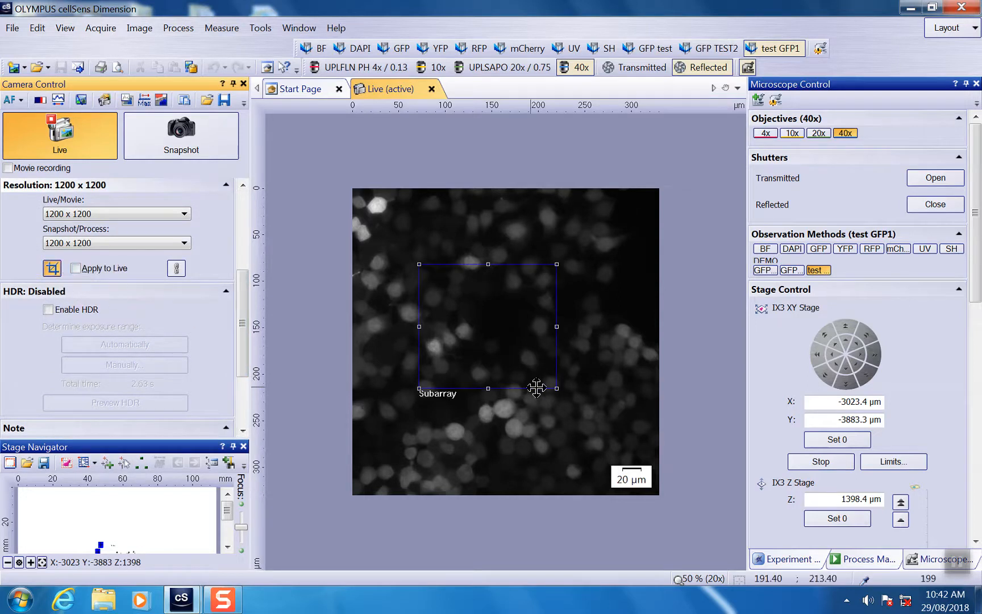
left_click_drag(419, 264, 500, 414)
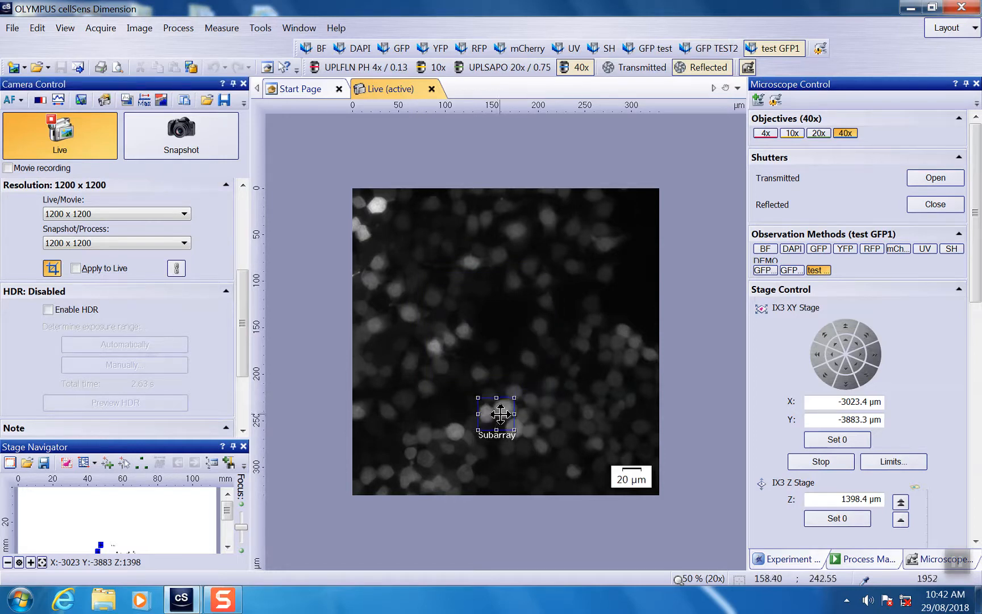
left_click(76, 268)
scroll(481, 363, "up", 3)
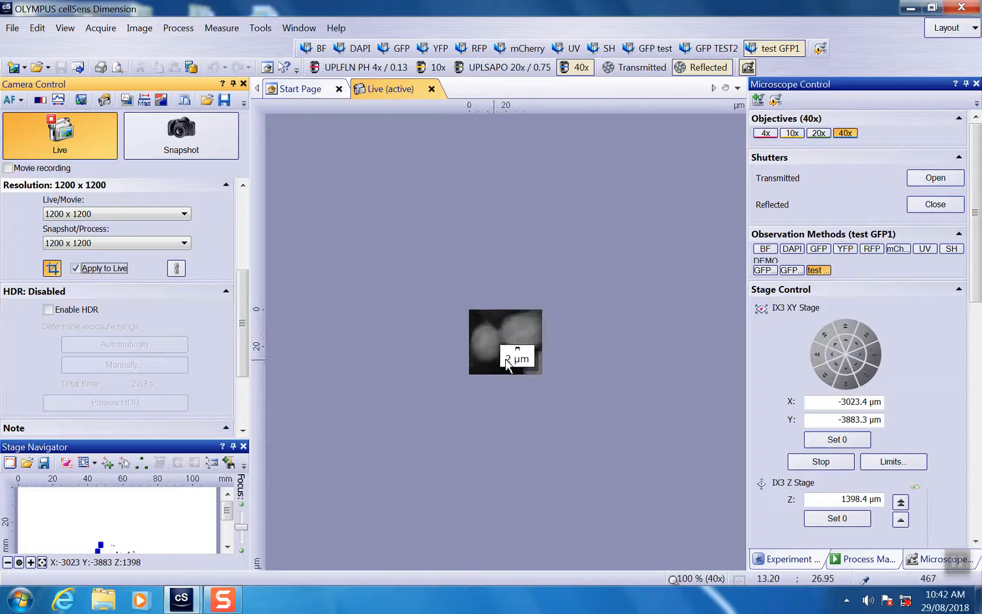
scroll(539, 405, "up", 2)
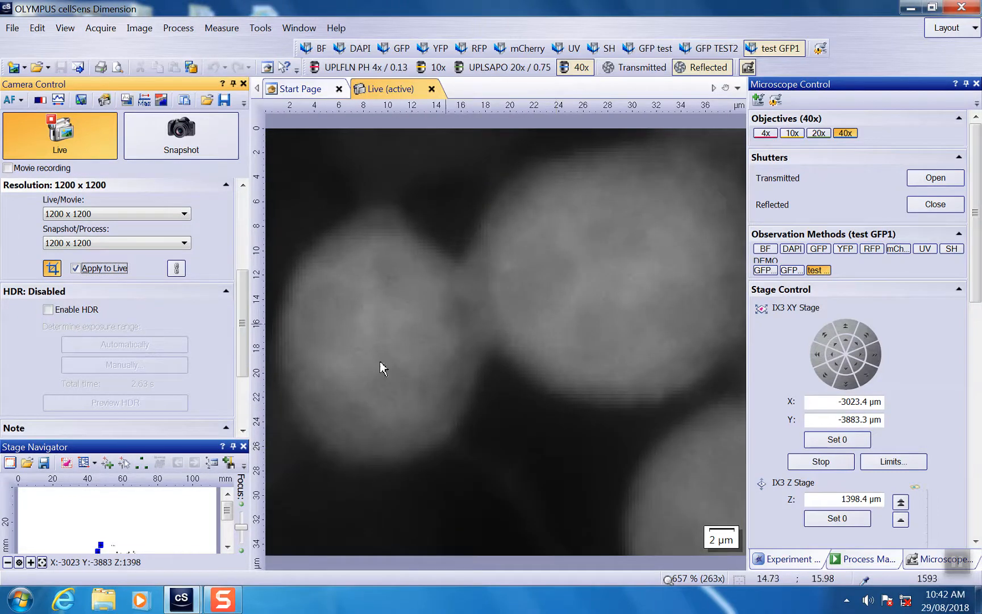
- Set the live and snapshot resolutions to 1024 × 1024 and inspect the cropped cells up close
left_click_drag(246, 351, 245, 406)
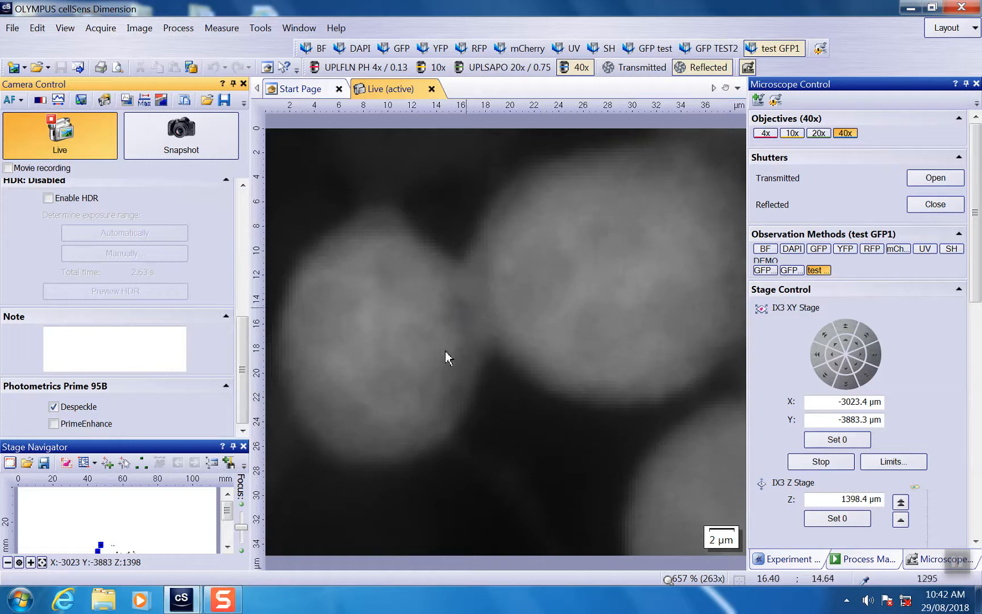
scroll(242, 434, "up", 10)
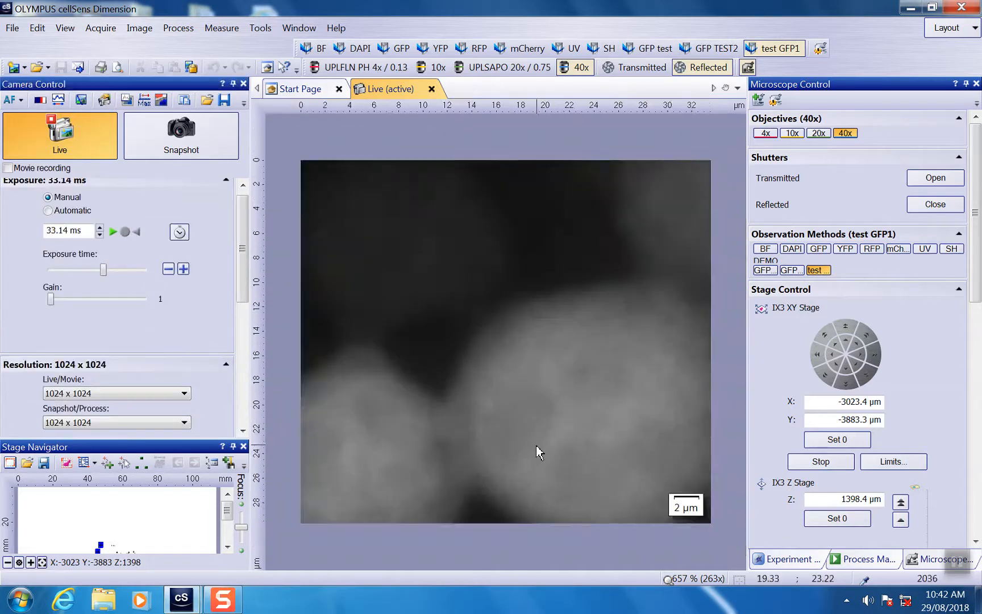
scroll(528, 440, "up", 2)
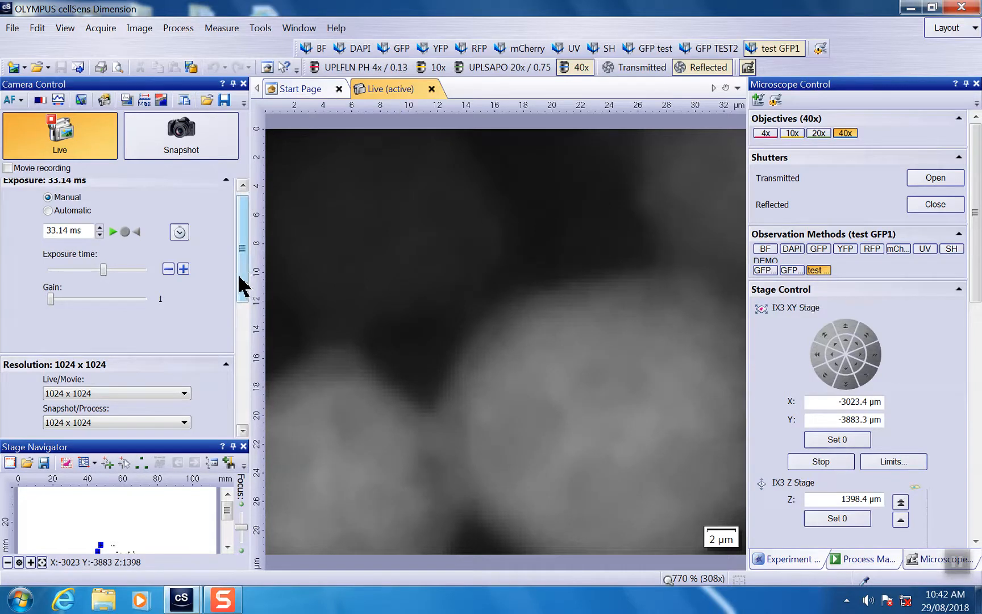
- Compare the live image with PrimeEnhance on and off, and at 1200 × 1200 and 1024 × 1024 resolution
left_click_drag(242, 267, 241, 394)
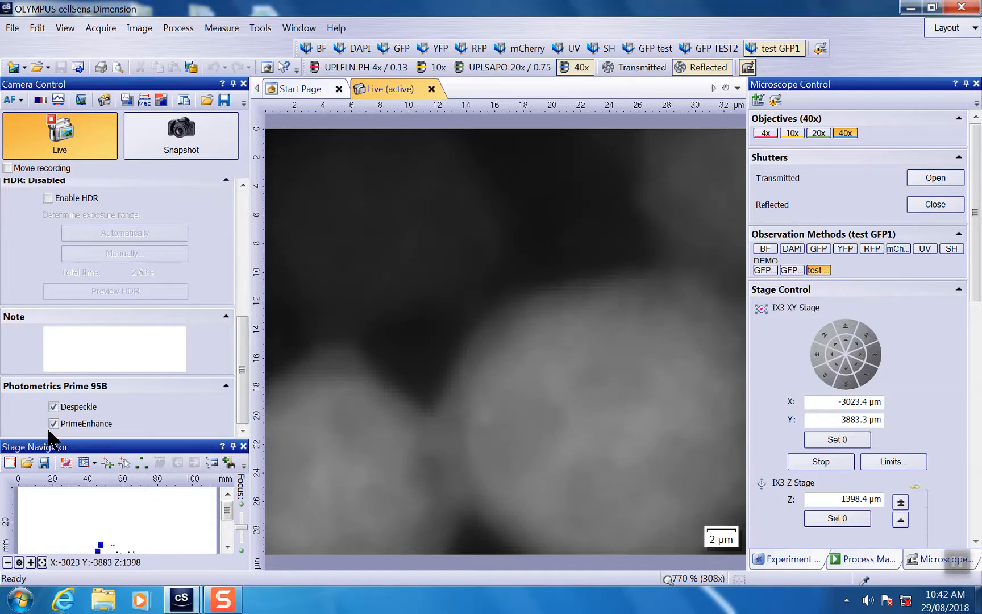
scroll(53, 432, "up", 10)
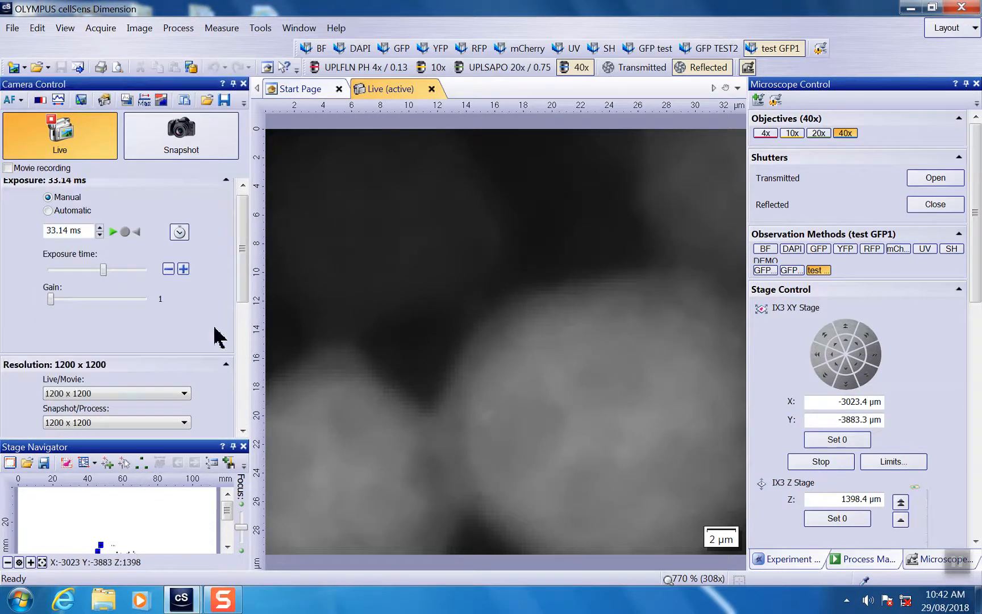
left_click_drag(238, 290, 246, 403)
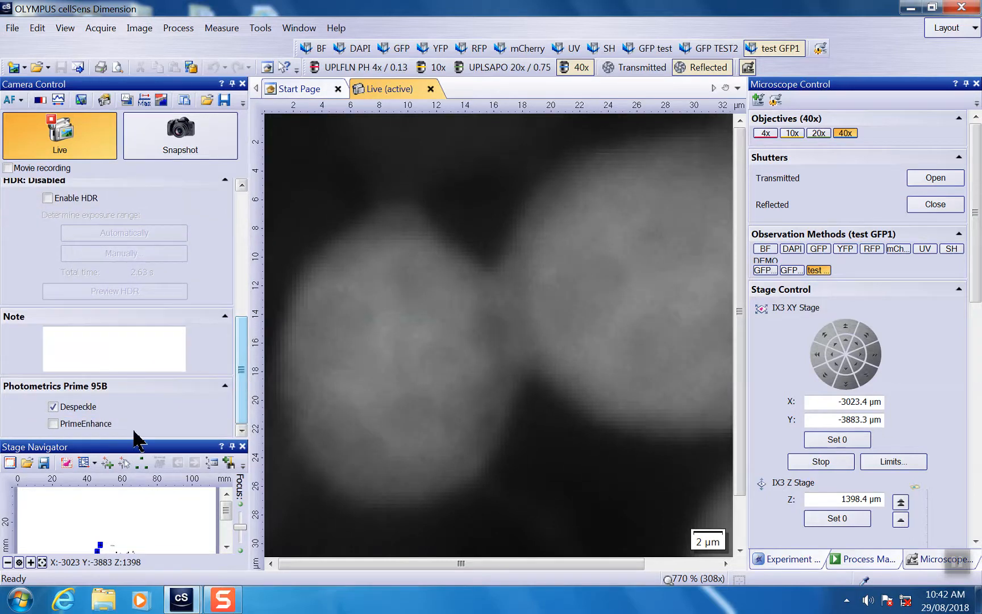
scroll(56, 435, "up", 10)
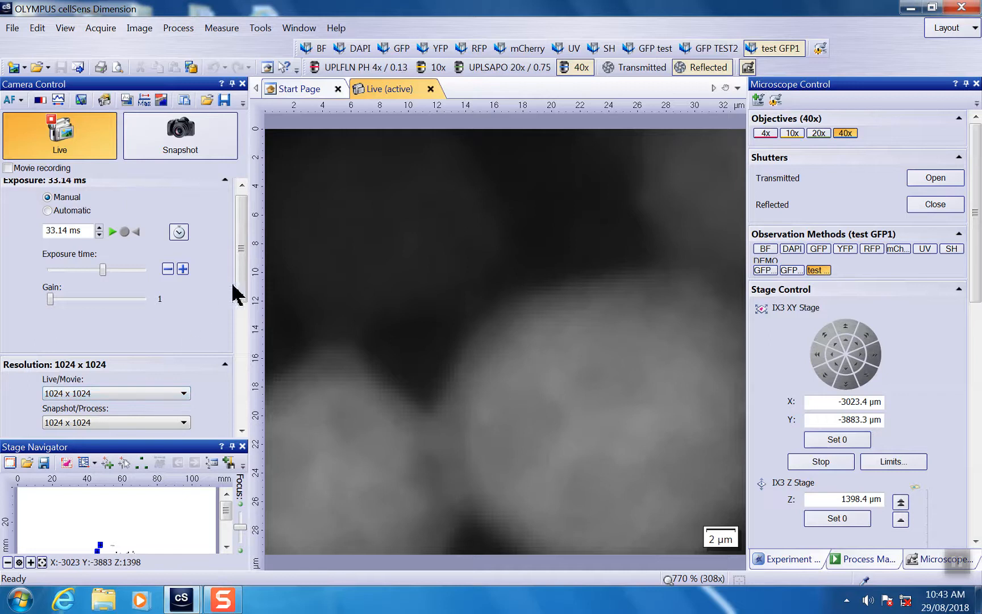
- Review the subarray and HDR camera settings alongside the cropped live image
left_click_drag(241, 278, 254, 391)
scroll(459, 394, "down", 3)
scroll(469, 381, "up", 1)
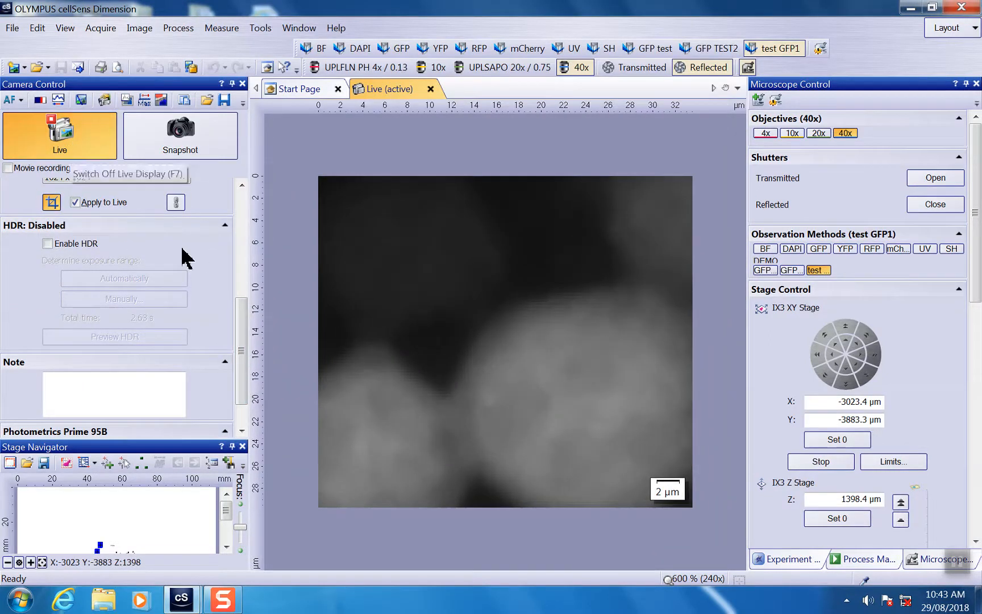